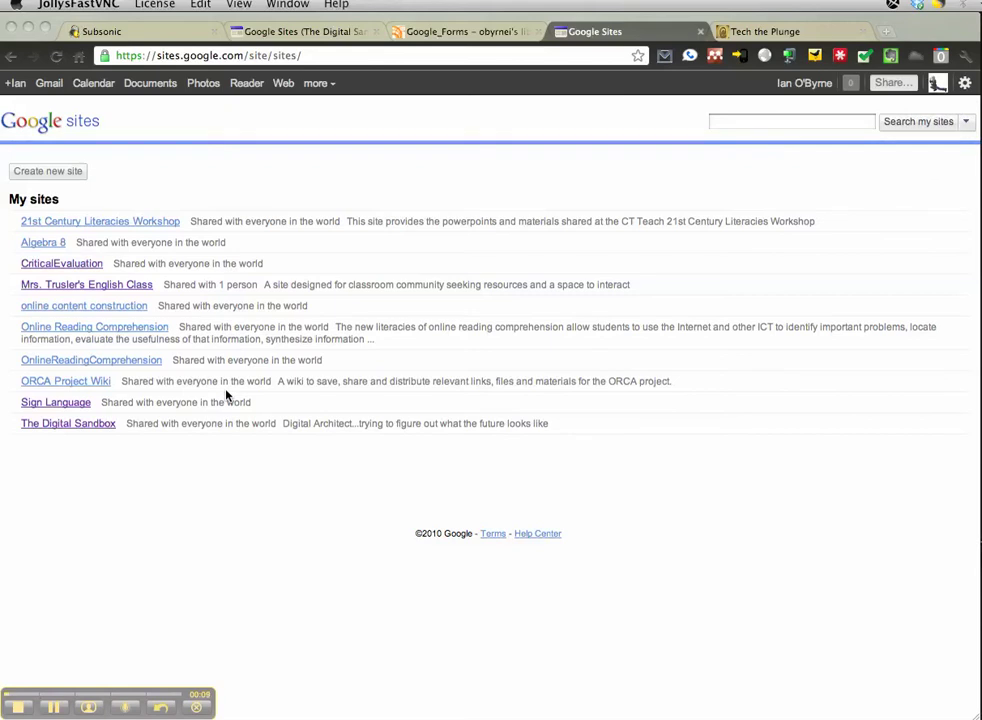
Reload the Google Sites home, return to the My sites list and begin a new site.
{"action": "left_click", "coordinate": [368, 562]}
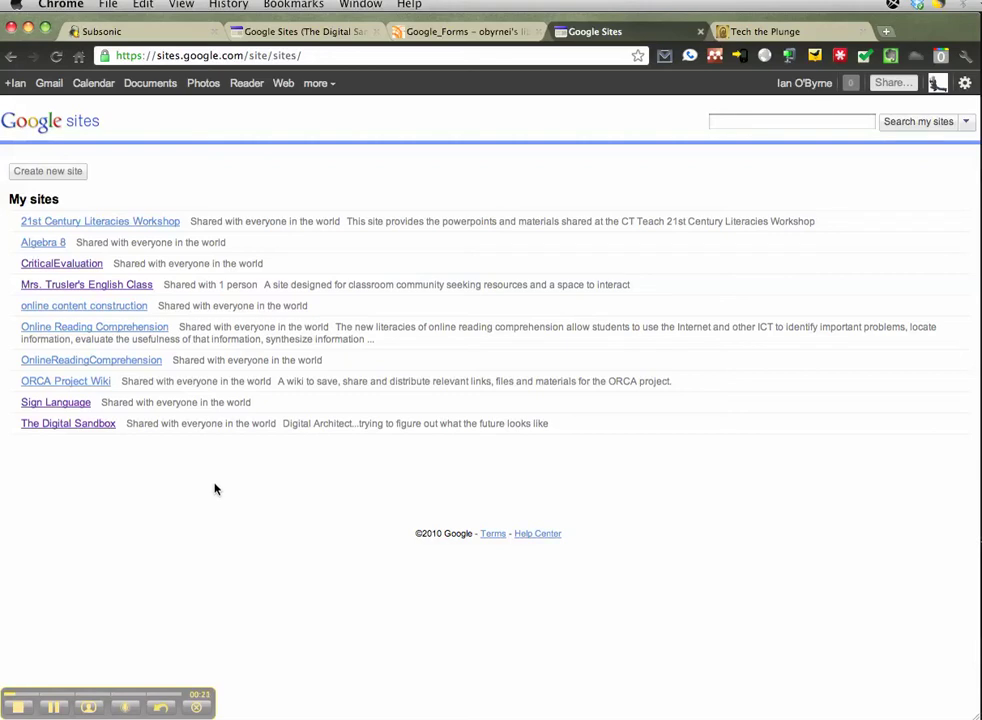
{"action": "left_click", "coordinate": [75, 122]}
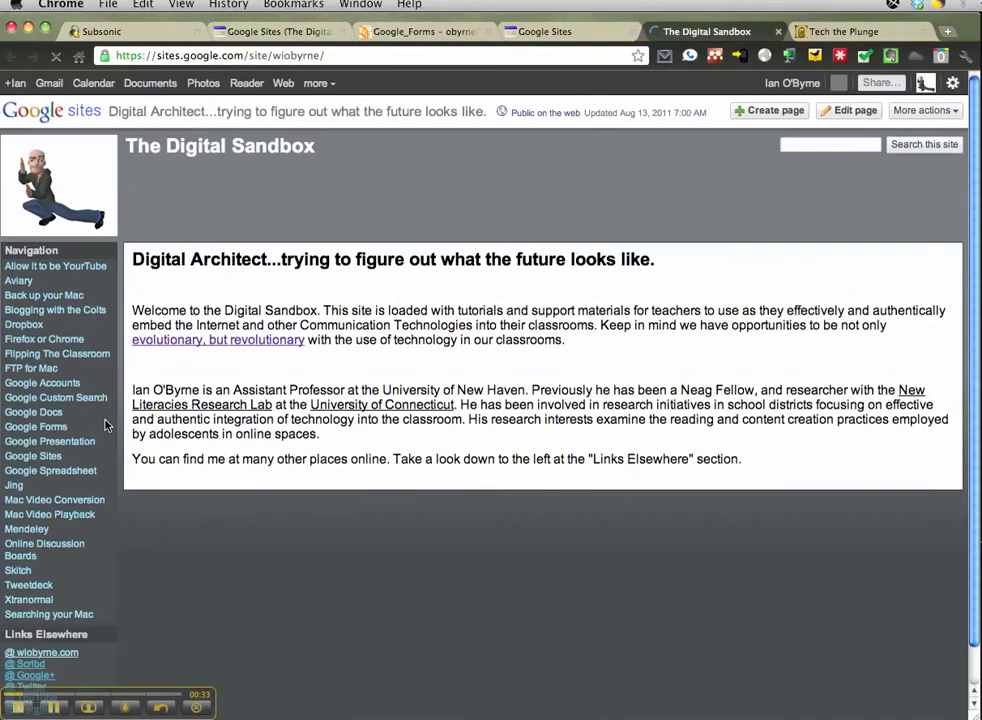
{"action": "left_click", "coordinate": [557, 32]}
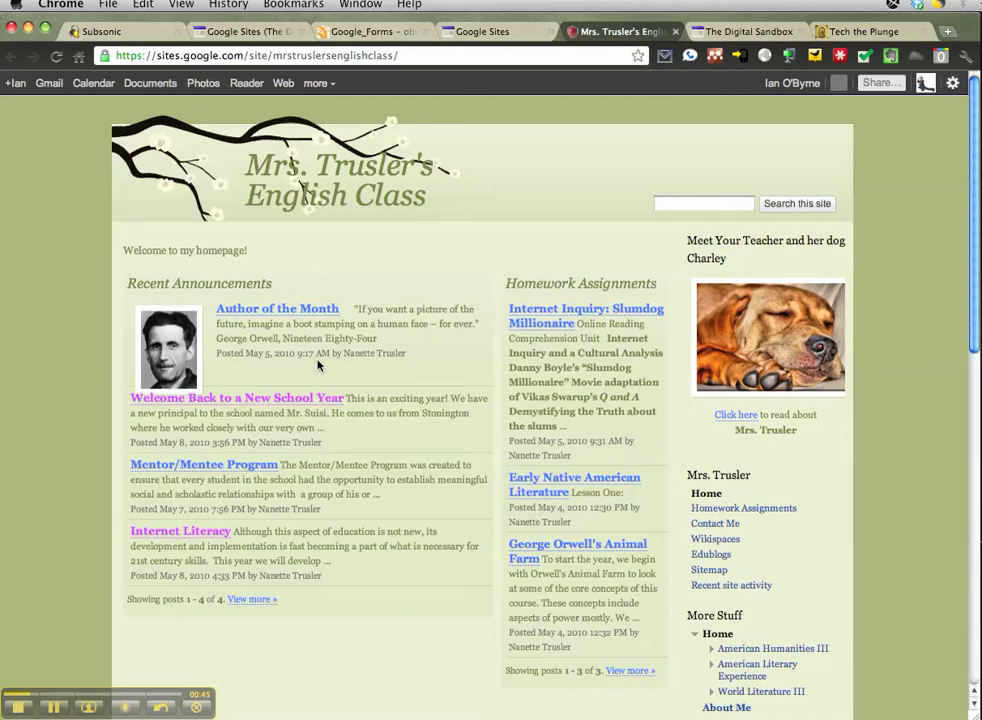
{"action": "left_click", "coordinate": [500, 32]}
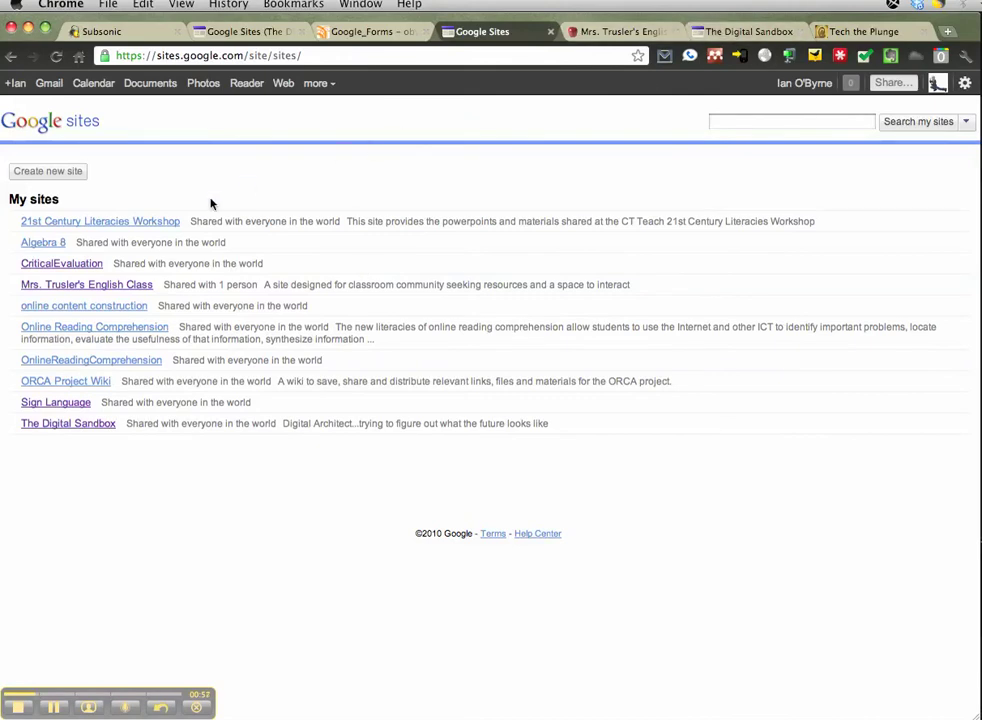
{"action": "left_click", "coordinate": [69, 177]}
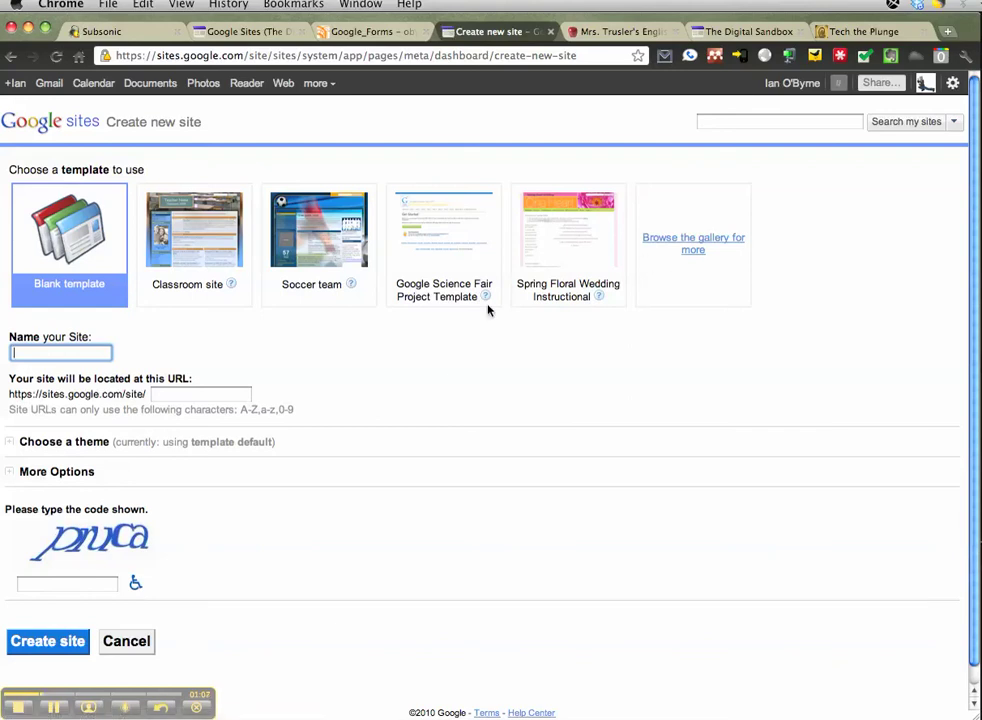
Name the new site 'test site', pick the Classroom site template, and expand the theme choices.
{"action": "left_click", "coordinate": [94, 354]}
{"action": "type", "text": "test site"}
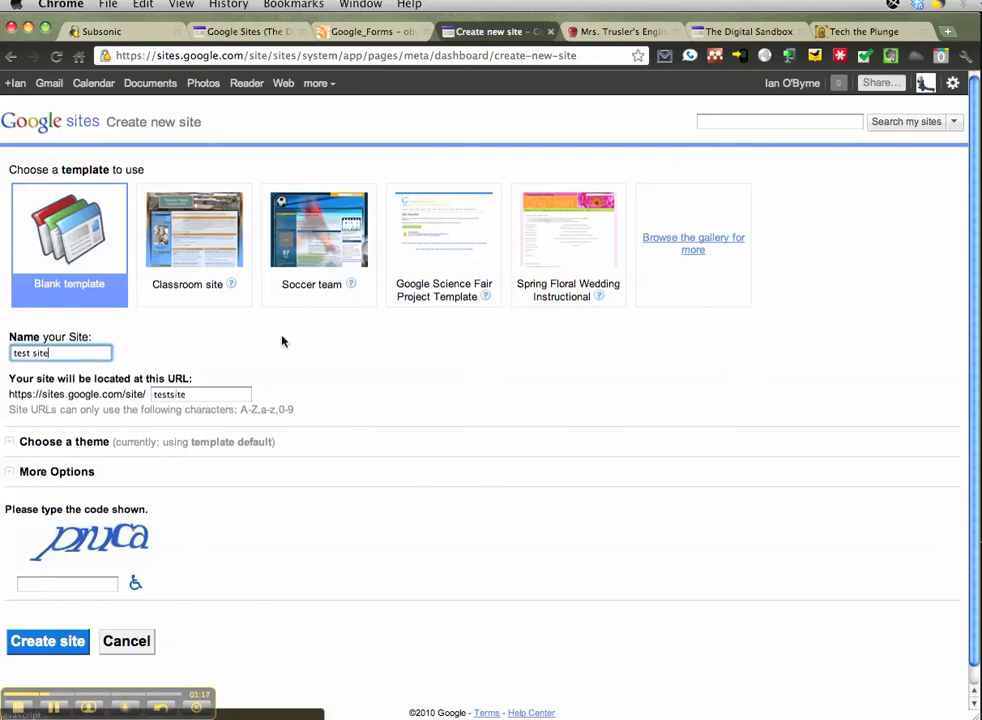
{"action": "left_click", "coordinate": [201, 231]}
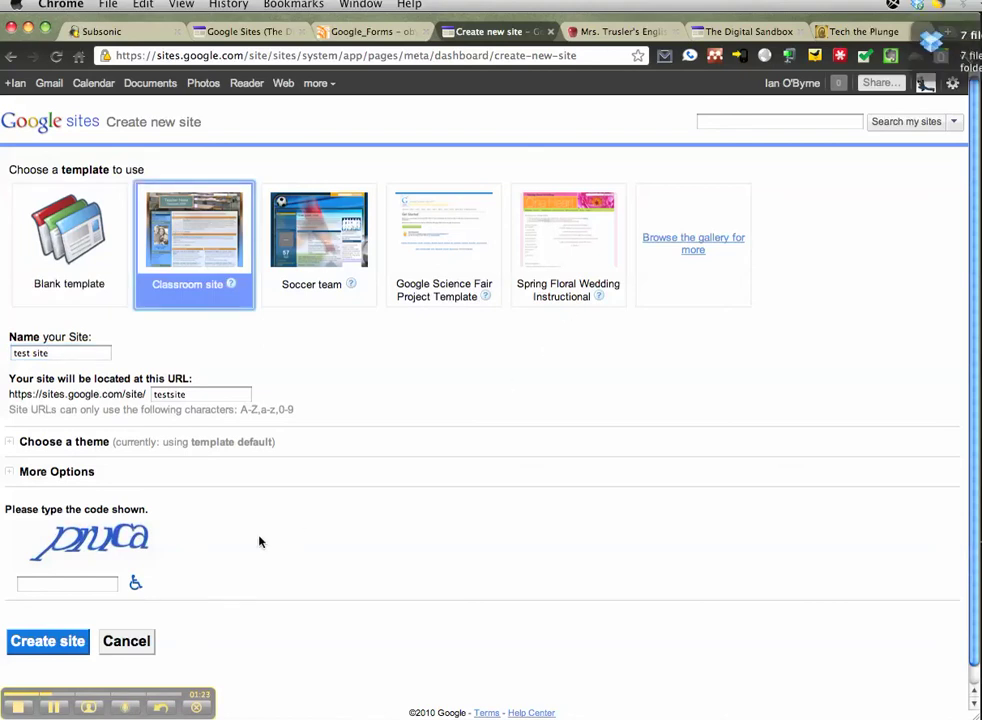
{"action": "left_click", "coordinate": [85, 586]}
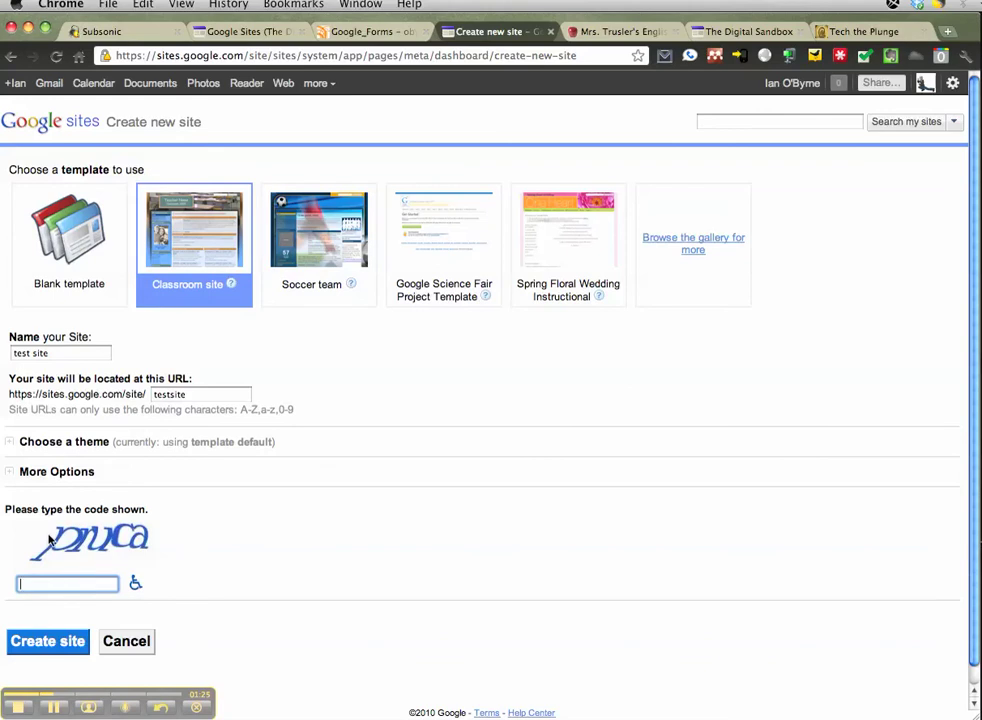
{"action": "left_click_drag", "start_coordinate": [100, 540], "coordinate": [141, 538]}
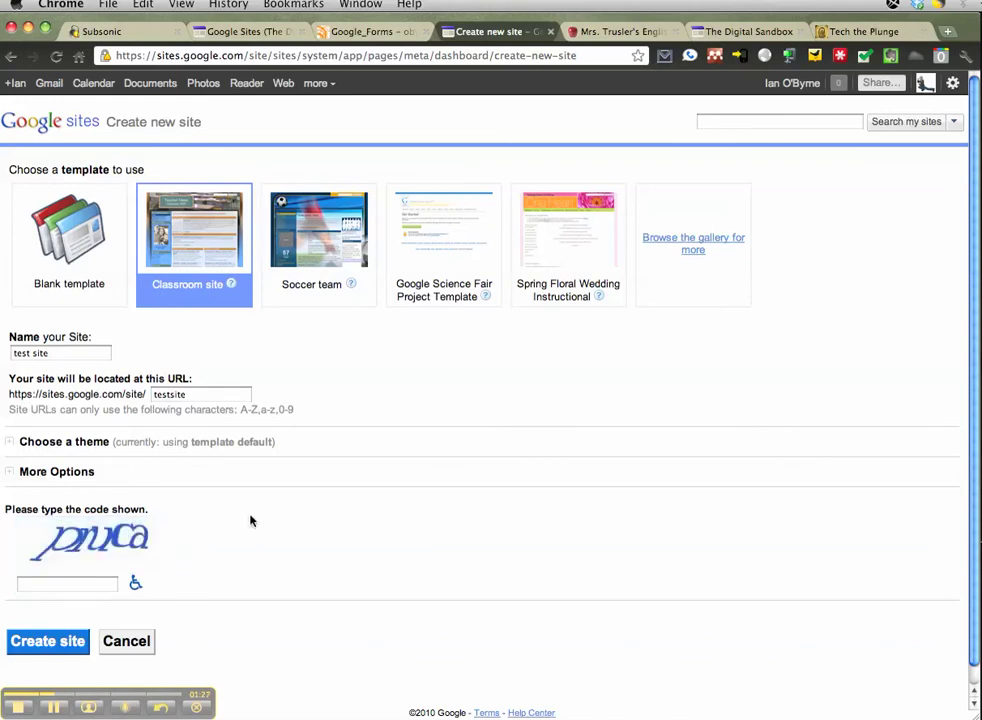
{"action": "left_click", "coordinate": [11, 442]}
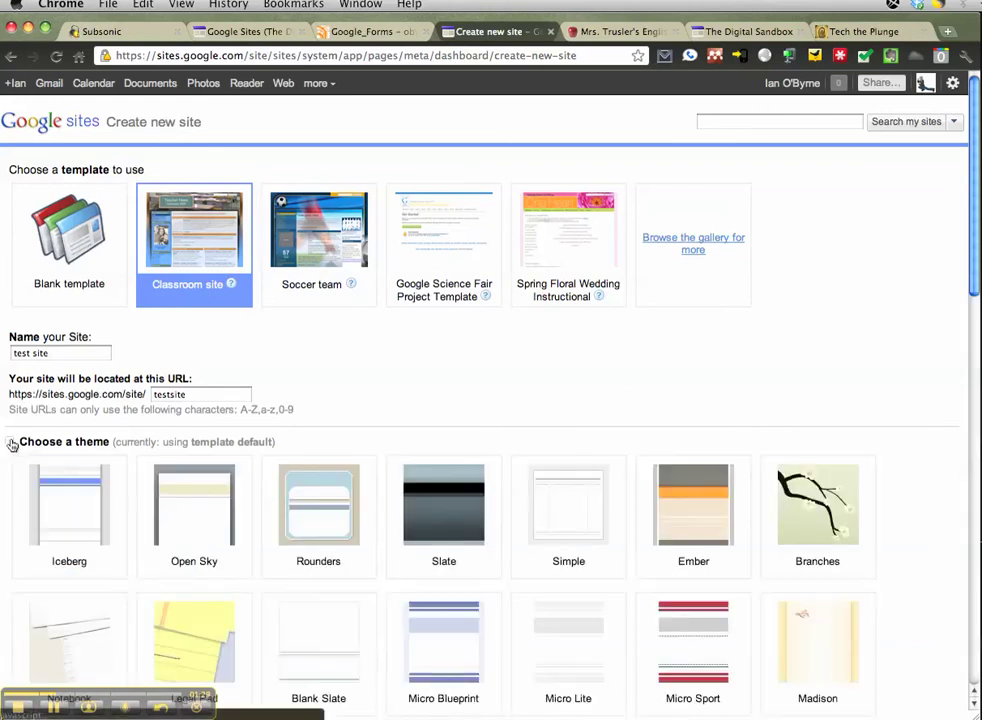
Browse the theme thumbnails, then collapse the list, keeping the template's default theme.
{"action": "scroll", "coordinate": [308, 557], "scroll_direction": "down", "scroll_amount": 1}
{"action": "scroll", "coordinate": [308, 557], "scroll_direction": "down", "scroll_amount": 5}
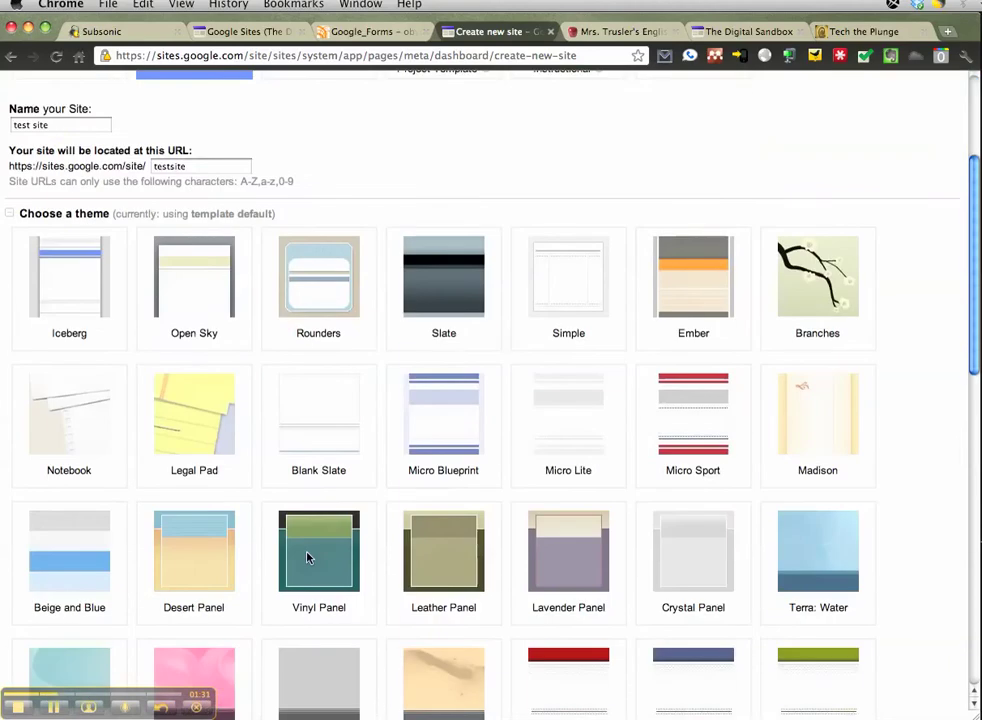
{"action": "scroll", "coordinate": [308, 557], "scroll_direction": "down", "scroll_amount": 8}
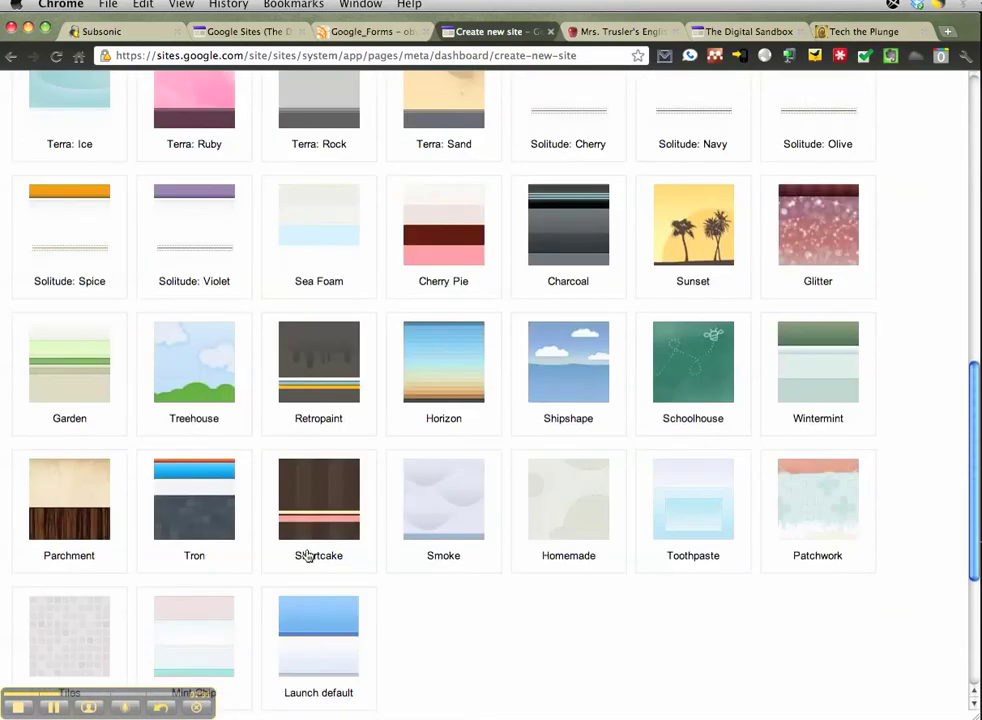
{"action": "scroll", "coordinate": [308, 557], "scroll_direction": "down", "scroll_amount": 2}
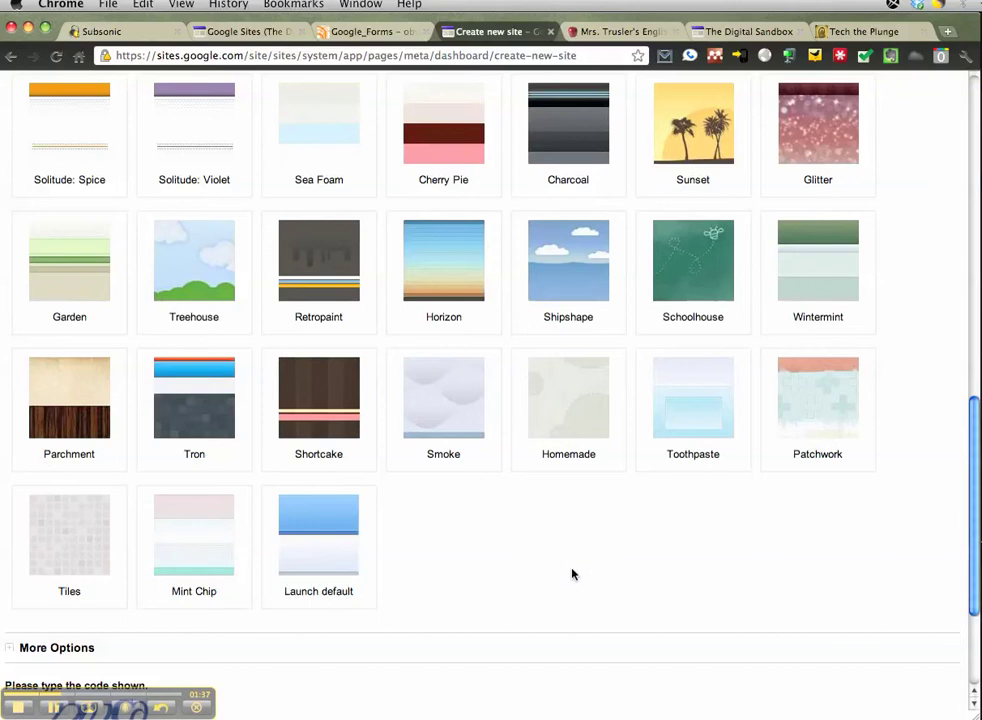
{"action": "scroll", "coordinate": [573, 574], "scroll_direction": "up", "scroll_amount": 5}
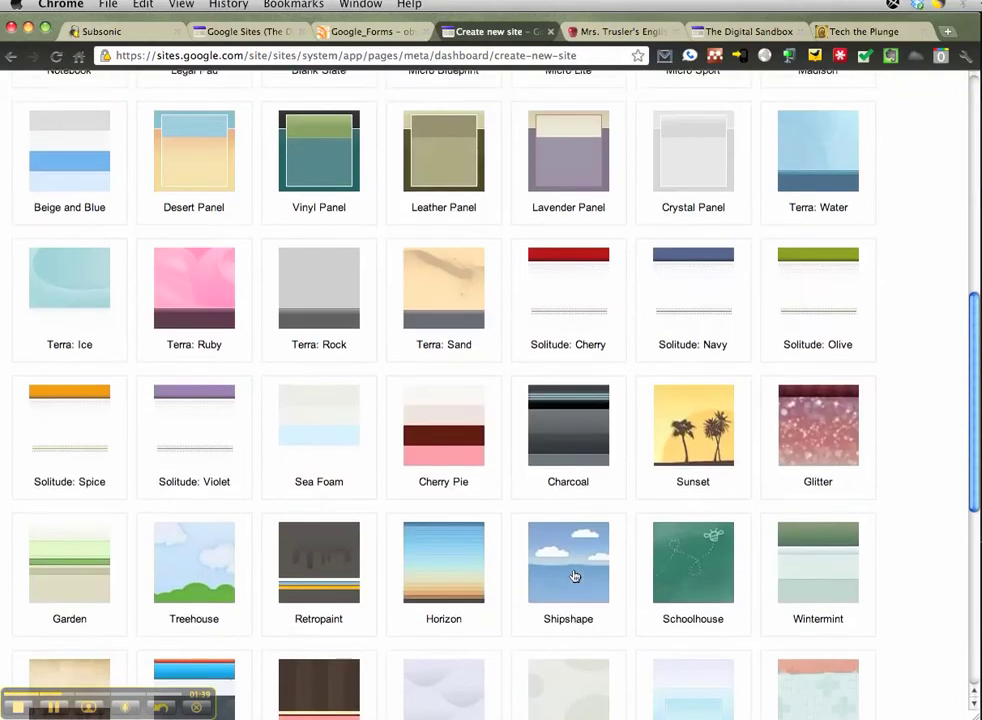
{"action": "scroll", "coordinate": [575, 576], "scroll_direction": "up", "scroll_amount": 4}
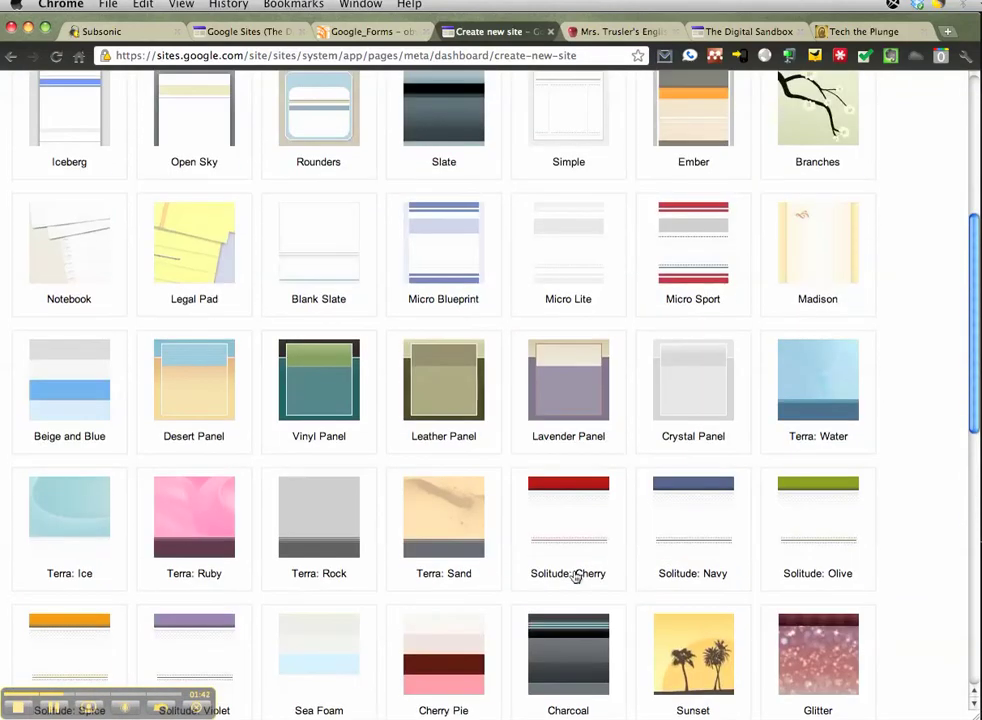
{"action": "scroll", "coordinate": [574, 574], "scroll_direction": "up", "scroll_amount": 8}
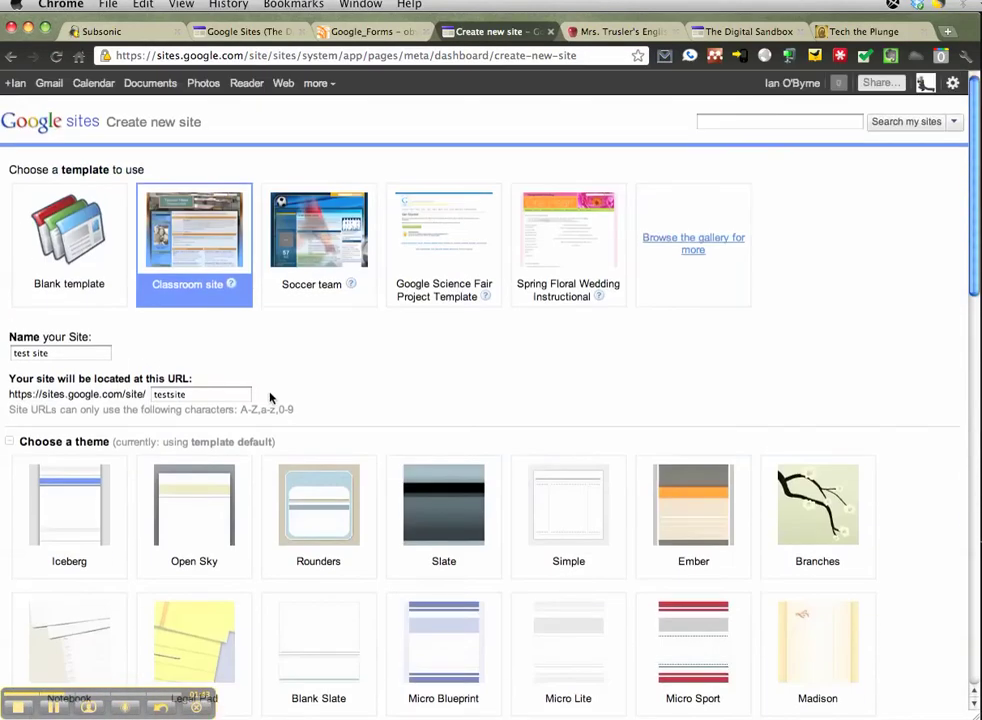
{"action": "left_click", "coordinate": [10, 441]}
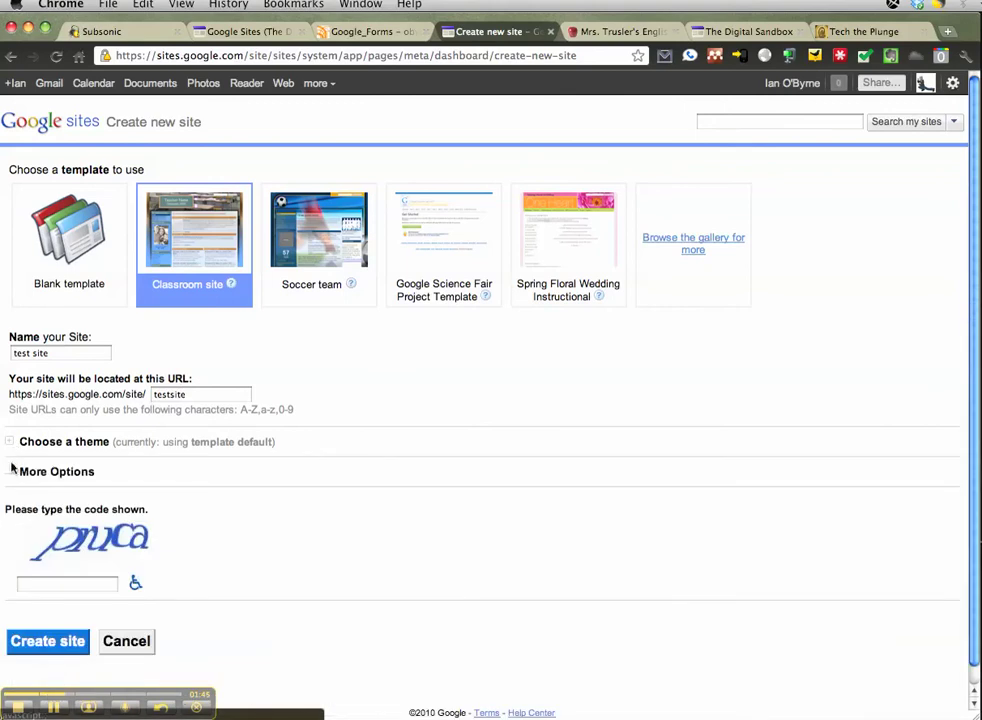
Expand More Options to review the description, sharing and mature-content settings.
{"action": "left_click", "coordinate": [11, 472]}
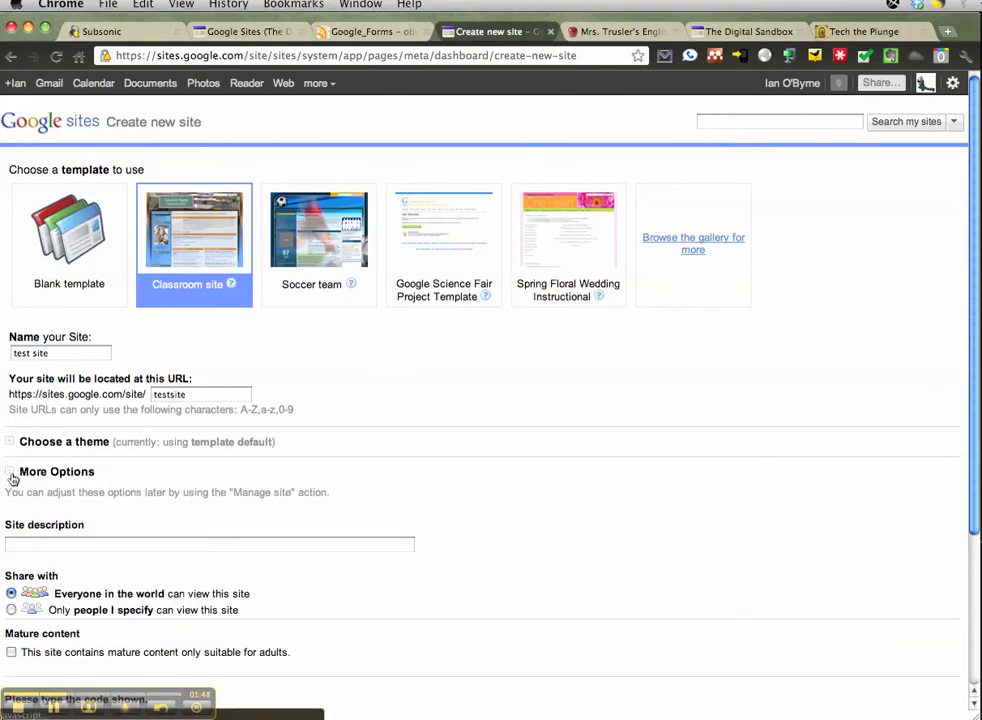
{"action": "scroll", "coordinate": [565, 620], "scroll_direction": "down", "scroll_amount": 3}
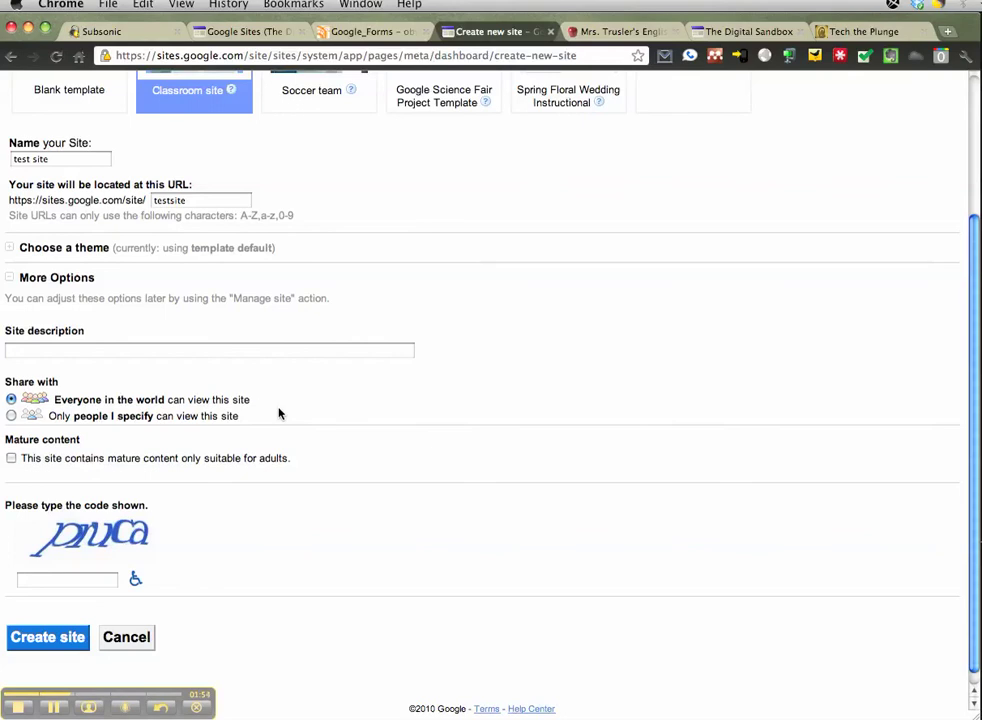
{"action": "scroll", "coordinate": [504, 465], "scroll_direction": "up", "scroll_amount": 3}
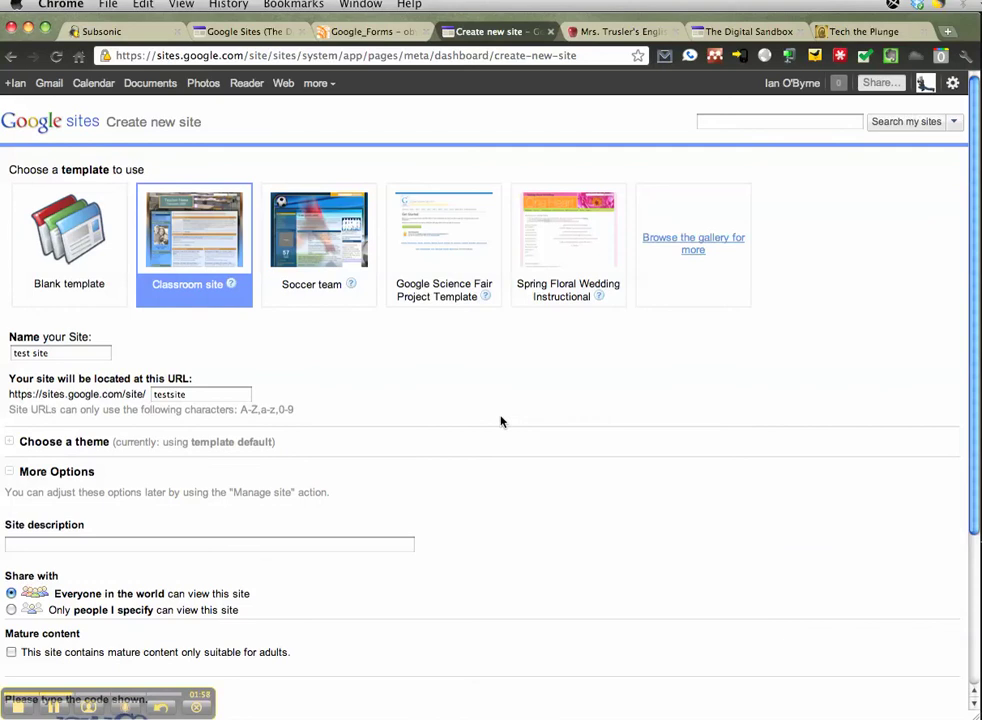
Compare the Google_Forms screencast tab with the new-site form, then view The Digital Sandbox tab.
{"action": "left_click", "coordinate": [369, 32]}
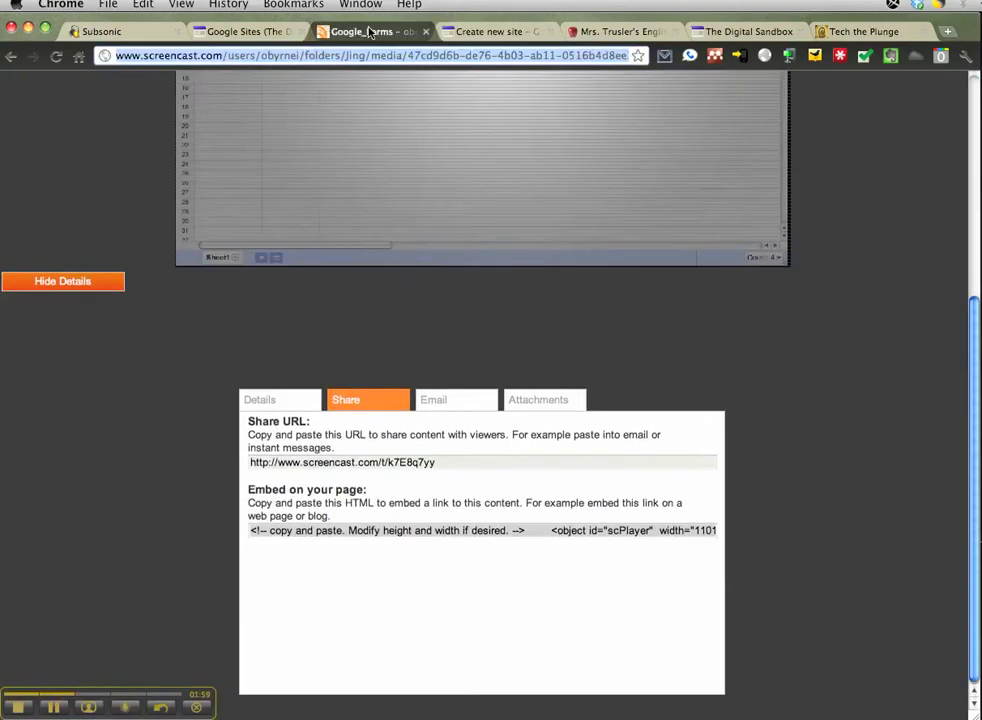
{"action": "left_click", "coordinate": [474, 32]}
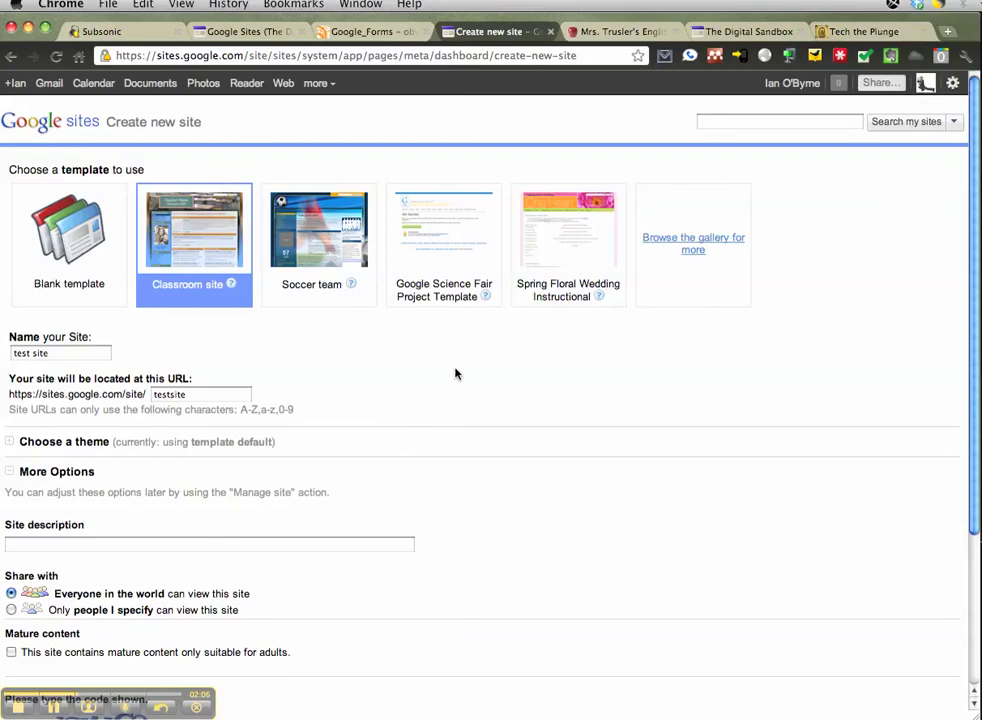
{"action": "left_click", "coordinate": [397, 33]}
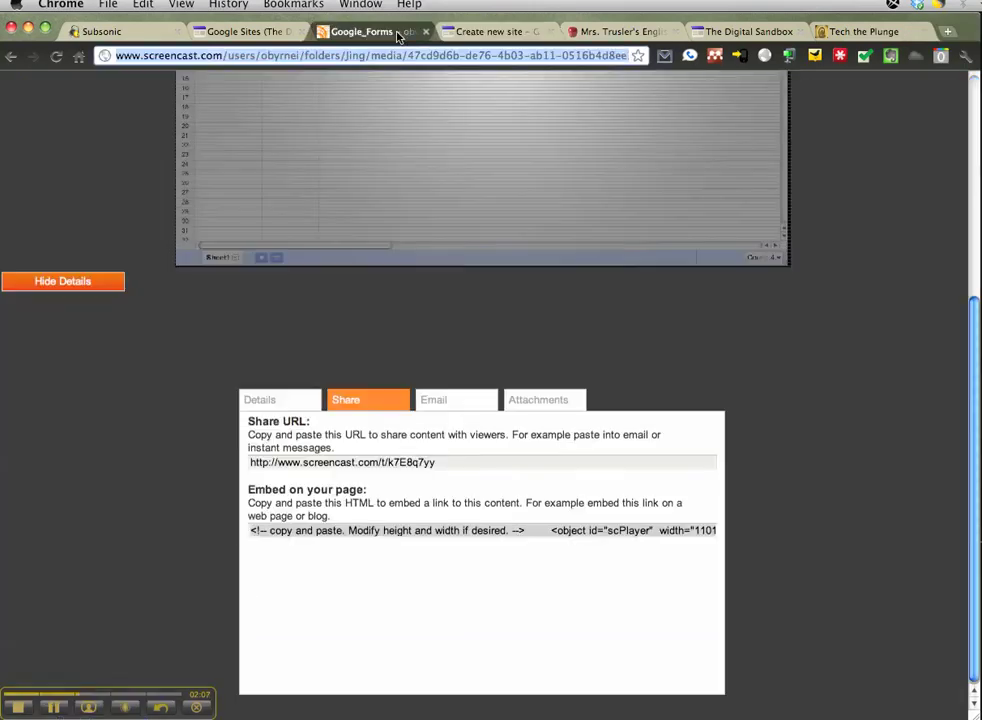
{"action": "left_click", "coordinate": [270, 33]}
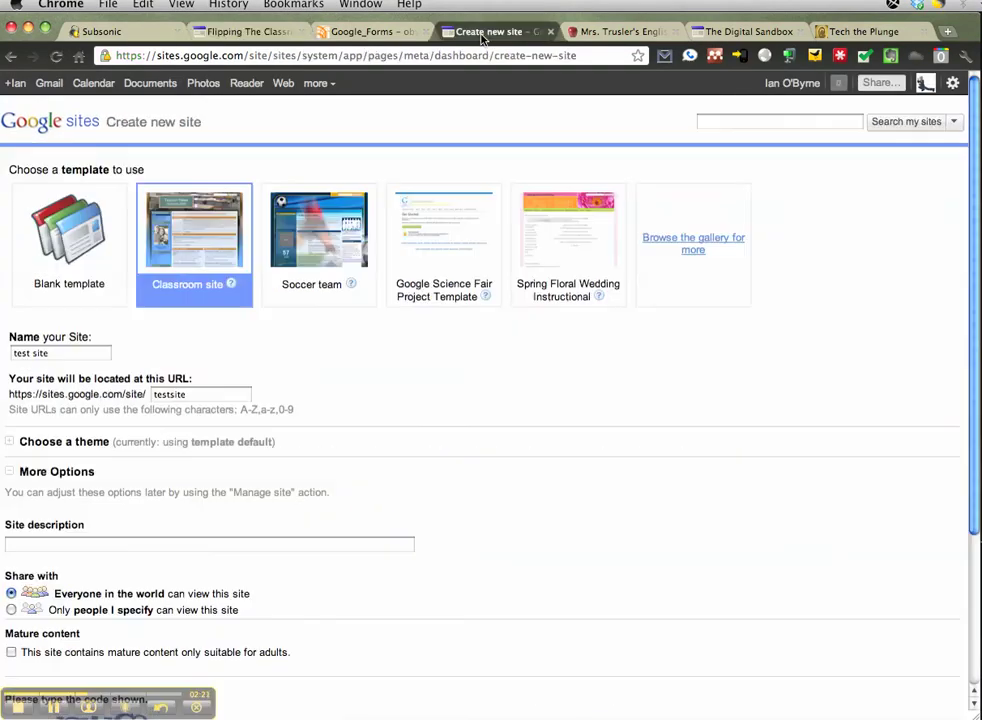
Leave the new-site form for the Google Sites home, then reload the My sites list.
{"action": "left_click", "coordinate": [47, 127]}
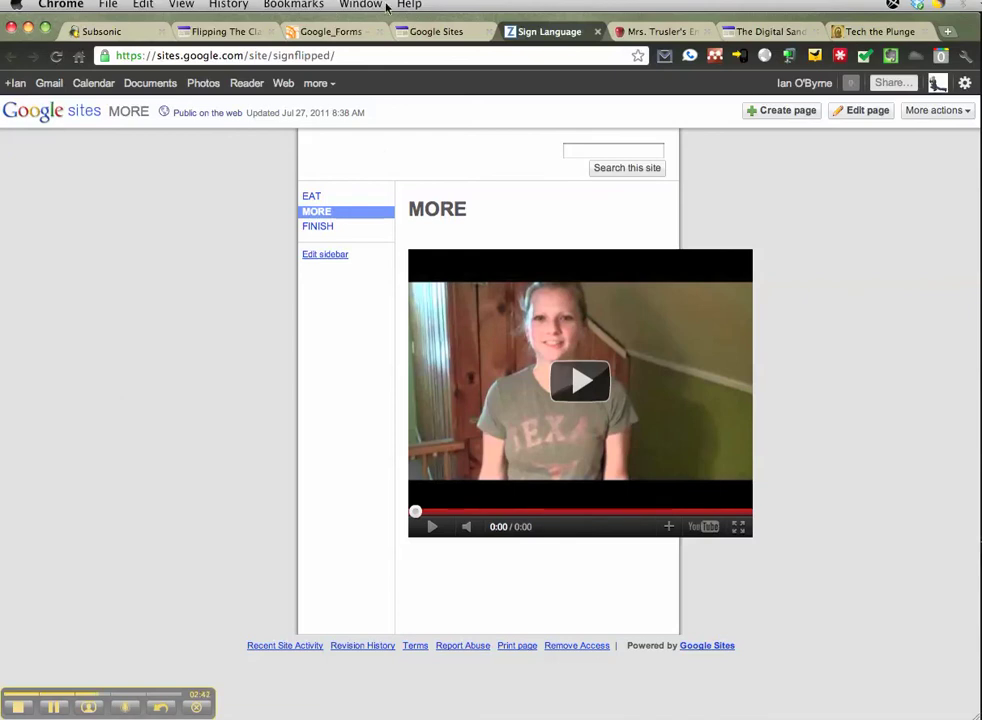
{"action": "left_click", "coordinate": [432, 31]}
{"action": "left_click", "coordinate": [14, 121]}
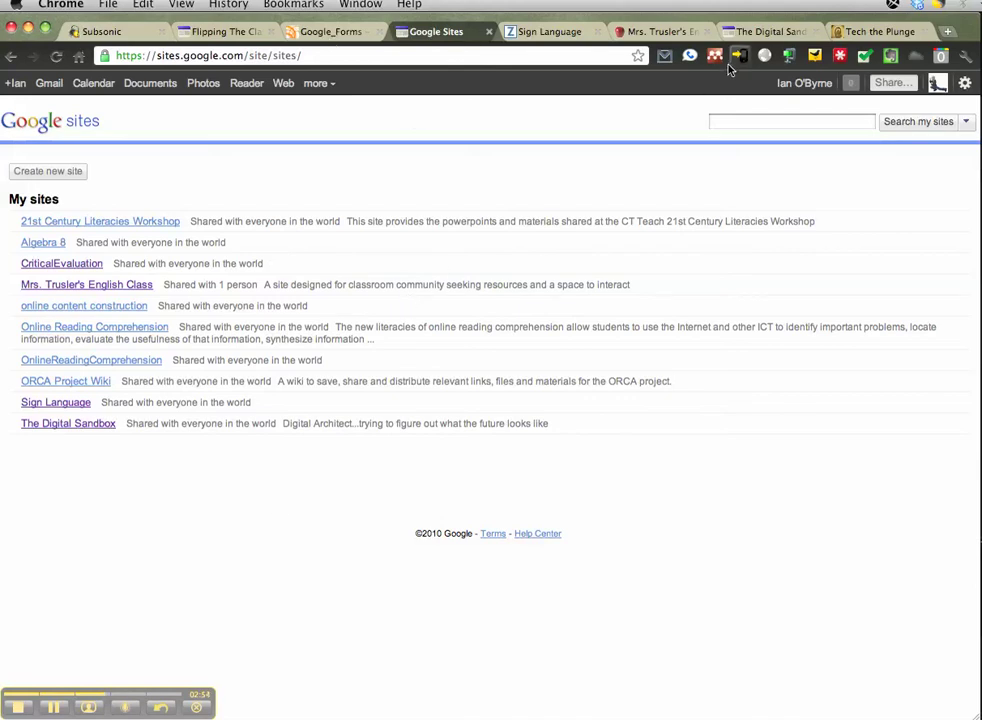
Edit The Digital Sandbox home page heading and save the page without content changes.
{"action": "left_click", "coordinate": [765, 31]}
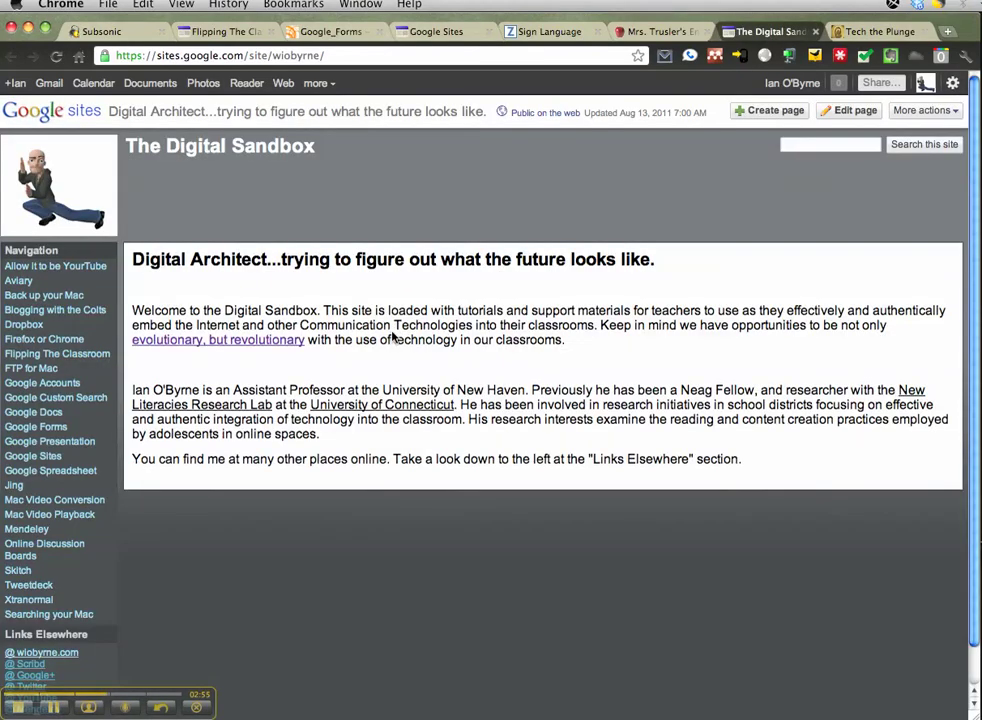
{"action": "left_click", "coordinate": [840, 117]}
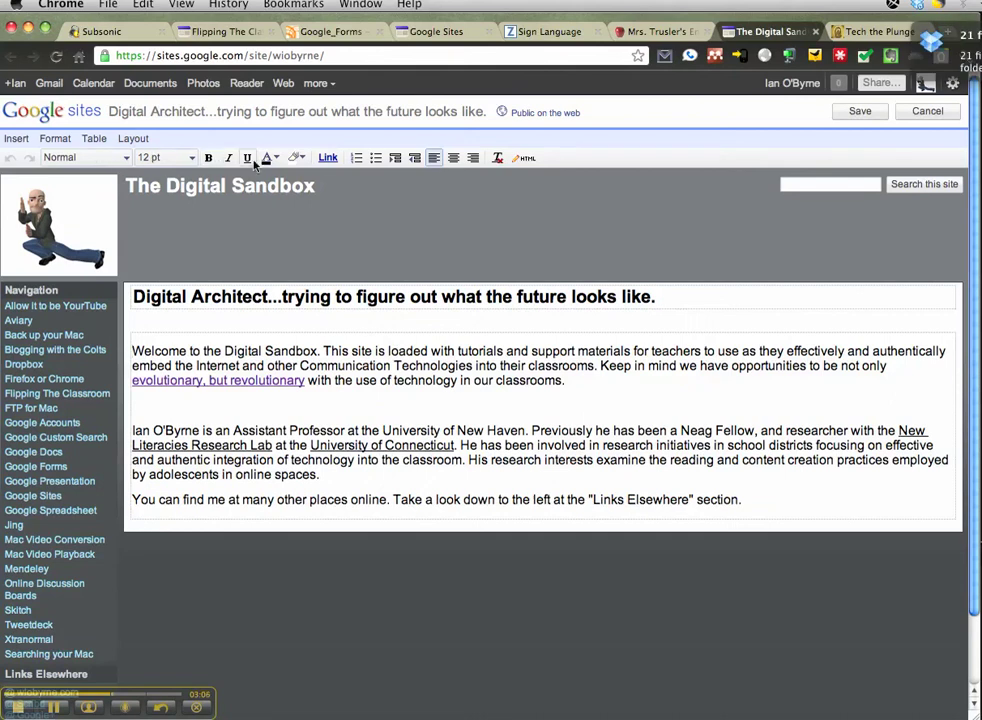
{"action": "left_click", "coordinate": [287, 296]}
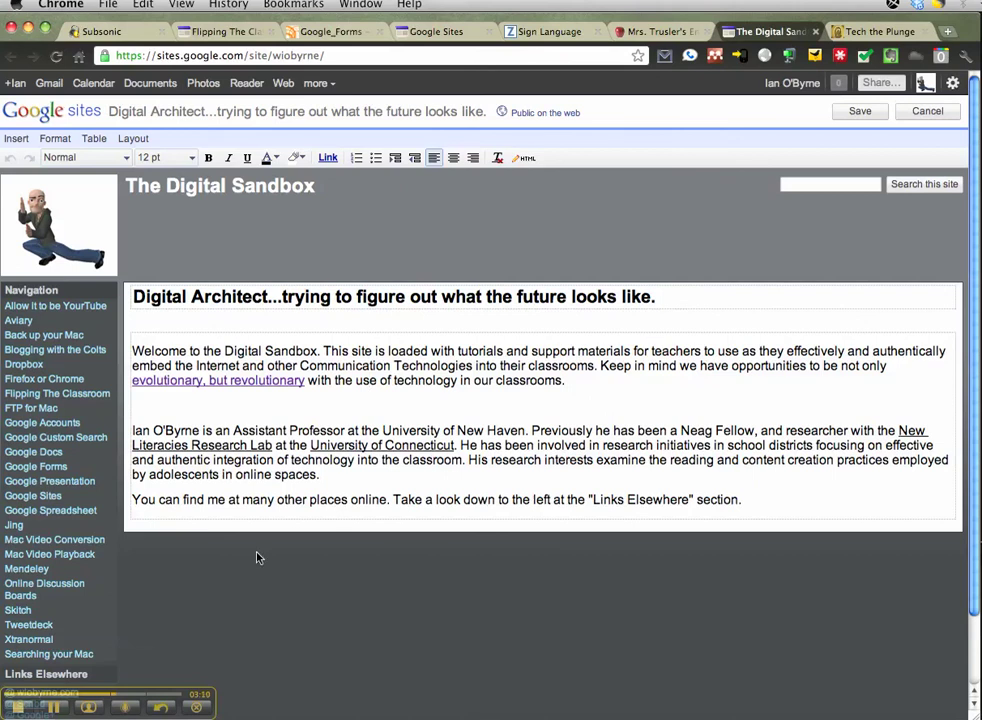
{"action": "left_click", "coordinate": [857, 114]}
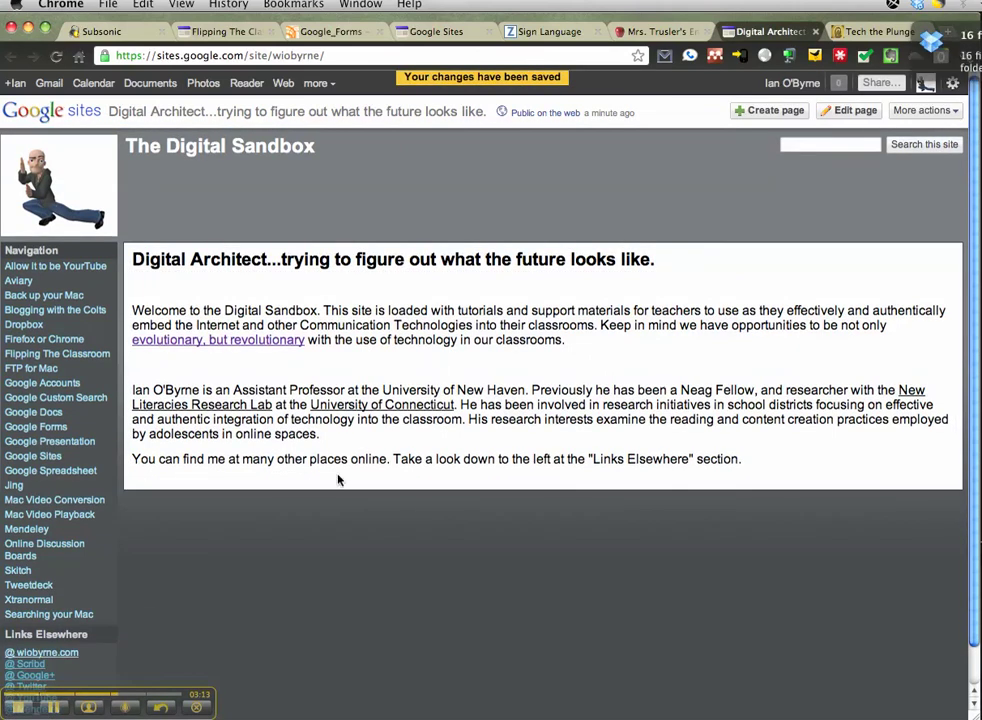